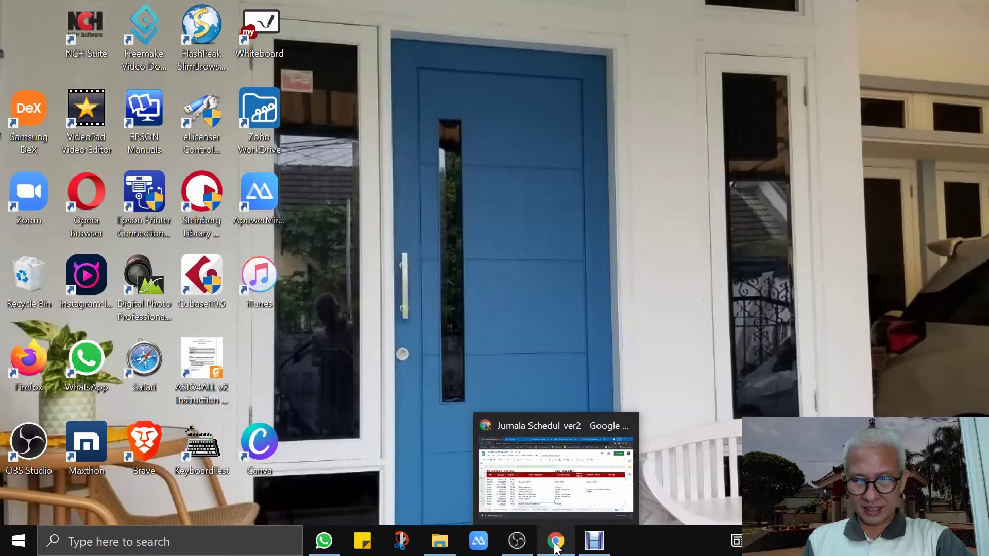
- Restore the Jumala Schedul-ver2 sheet and move around the activity column near rows 90–107
left_click(555, 546)
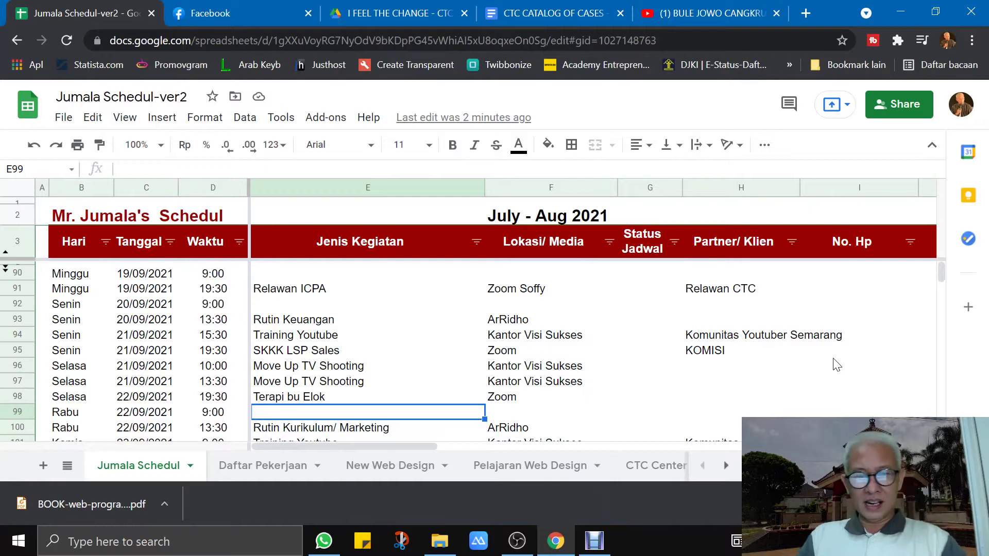
key("Up")
key("Up")
key("Up")
key("Up")
key("Up")
key("Up")
key("Up")
key("Up")
key("Left")
key("Left")
key("Left")
key("Right")
key("Right")
key("Right")
key("Right")
key("Right")
key("Right")
key("Left")
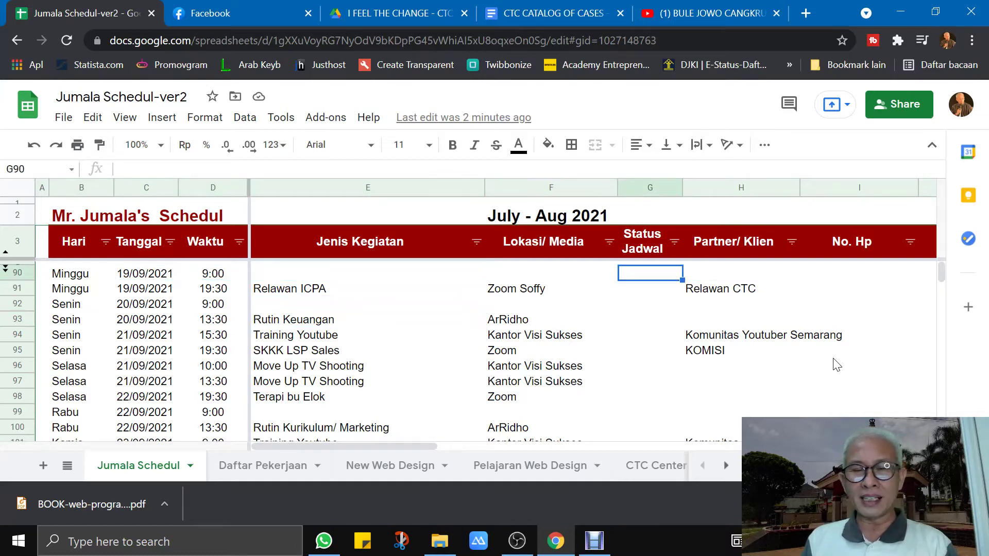
key("Left")
key("Left")
key("Left")
key("Left")
key("Left")
key("Left")
key("Right")
key("Right")
key("Right")
key("Right")
key("Down")
key("Down")
key("Down")
key("Down")
key("Down")
key("Down")
key("Down")
key("Down")
key("Down")
key("Down")
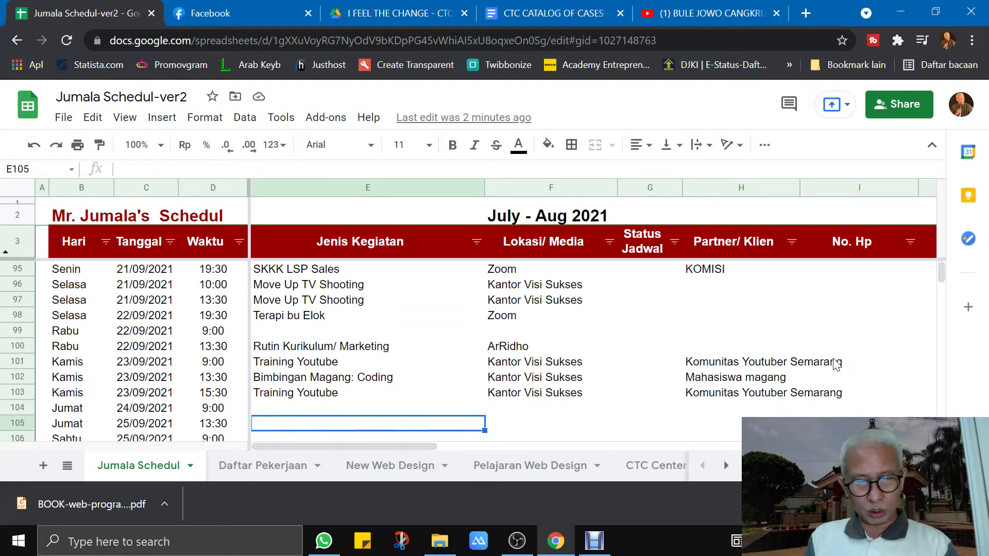
key("Down")
key("Down")
key("Down")
key("Up")
key("Up")
key("Up")
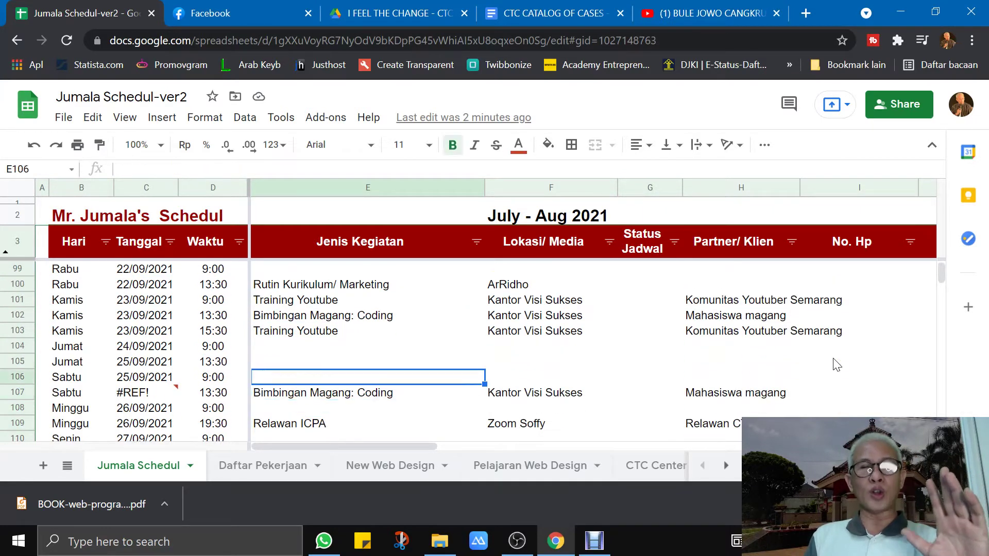
- Move across row 92 to the status column, then back to activity cell E90
key("Up")
key("Up")
key("Up")
key("Right")
key("Up")
key("Up")
key("Up")
key("Left")
key("Right")
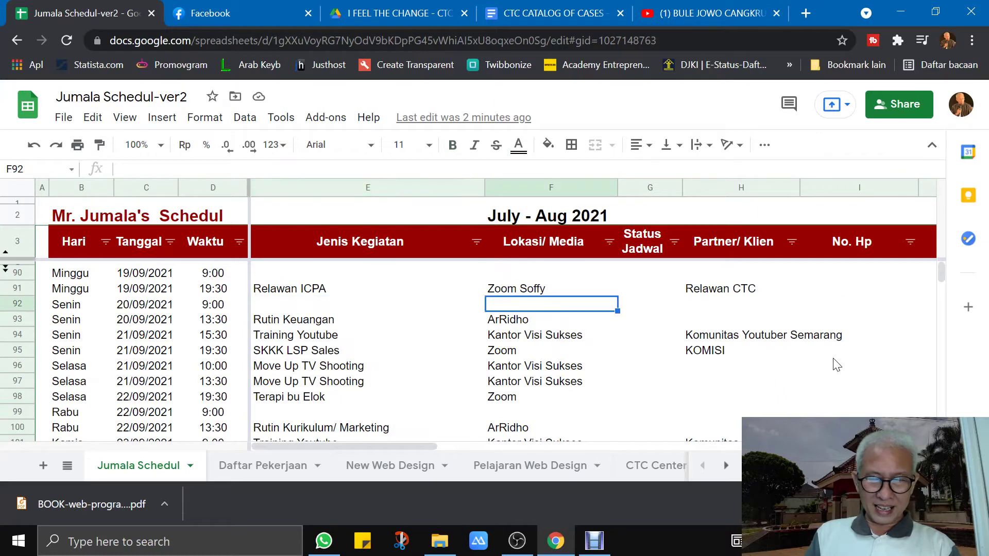
key("Right")
key("Right")
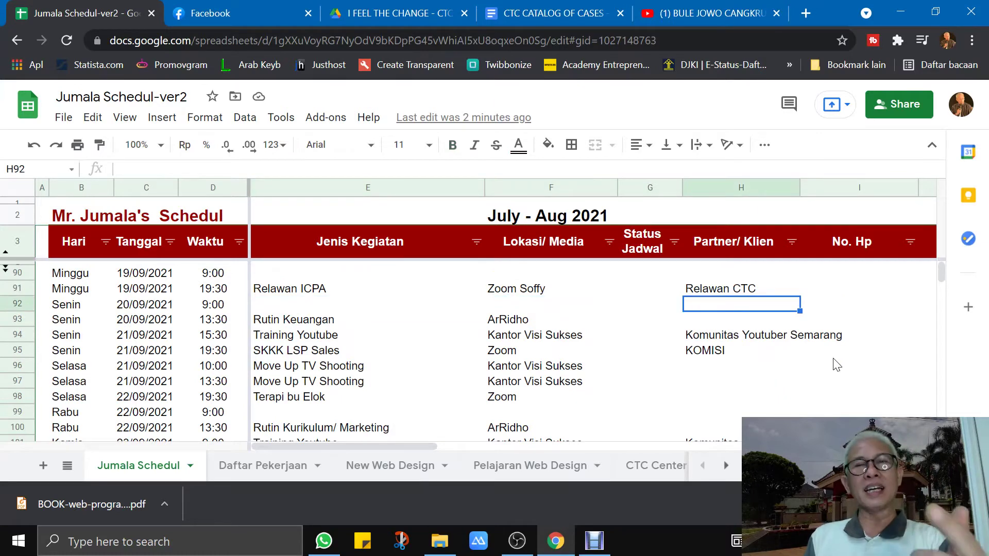
key("Left")
key("Left")
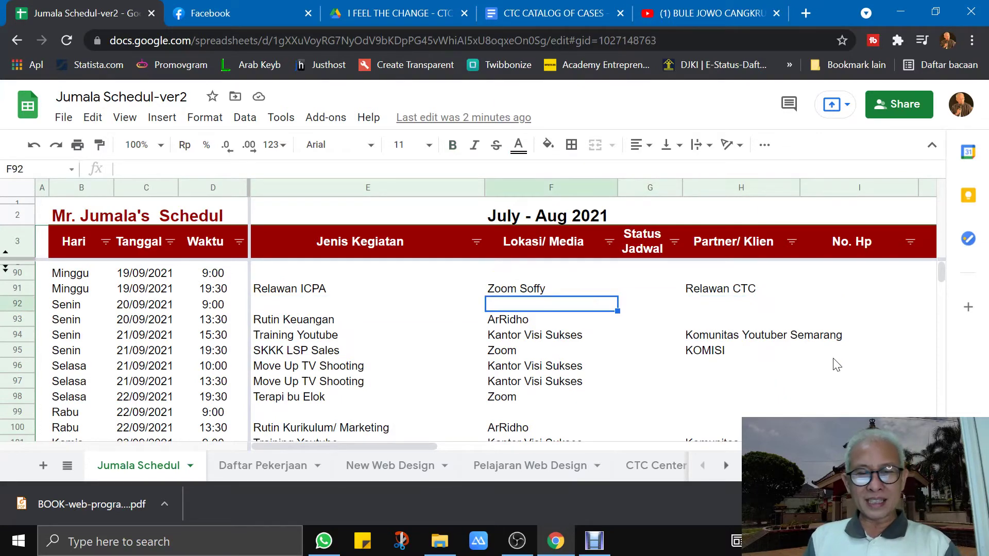
key("Left")
key("Left")
key("Right")
key("Up")
key("Up")
key("Up")
key("Up")
key("Up")
key("Up")
key("Down")
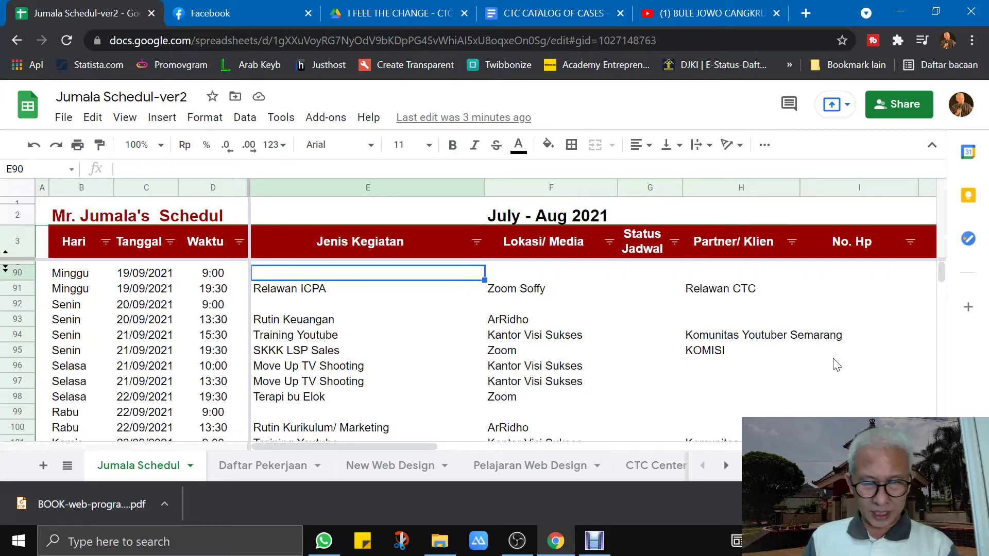
key("Down")
key("Down")
key("Down")
- Select the activity range E90:E152, from E90 down to the Manten Naila rows
left_click(340, 274)
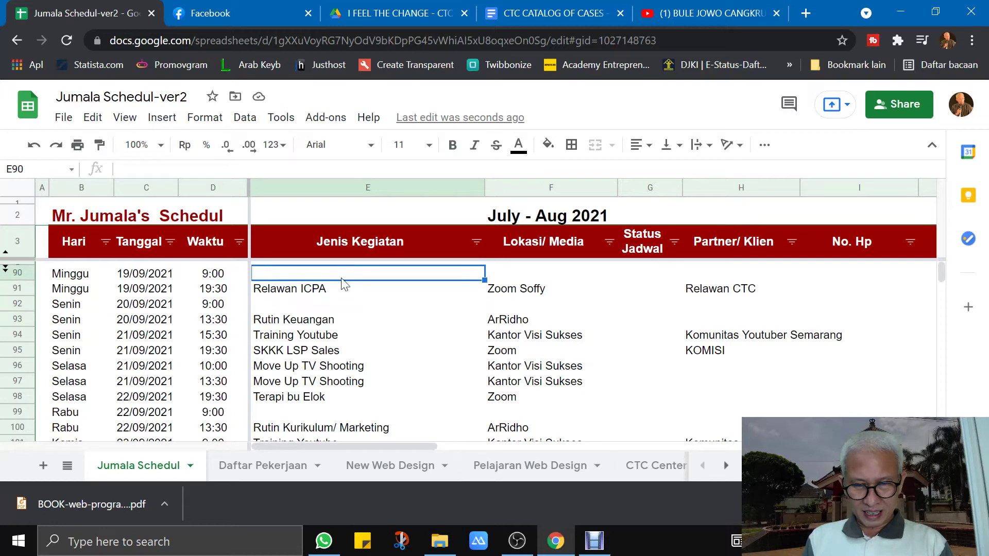
scroll(363, 371, "down", 1)
scroll(363, 370, "down", 3)
scroll(363, 371, "down", 4)
scroll(363, 371, "down", 3)
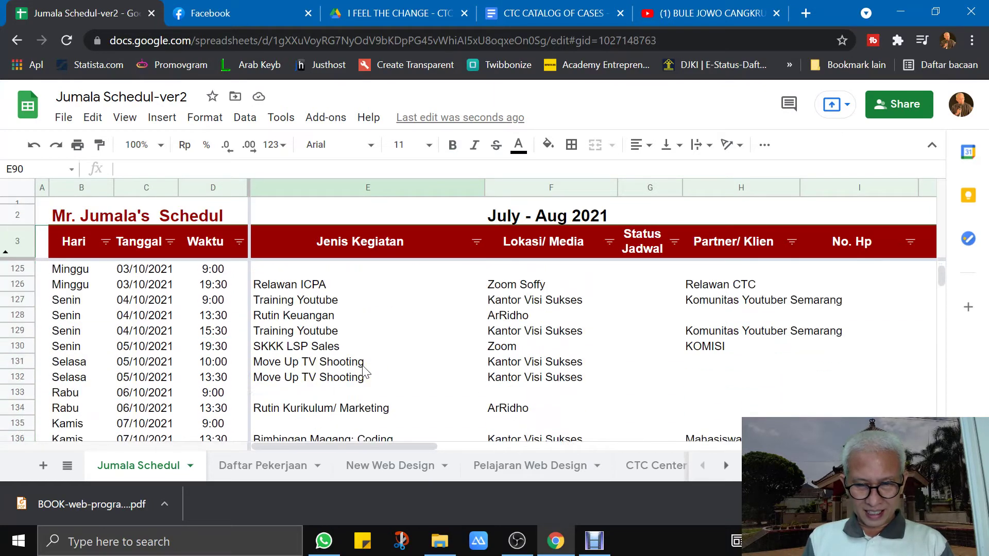
scroll(363, 371, "down", 4)
scroll(363, 371, "down", 4)
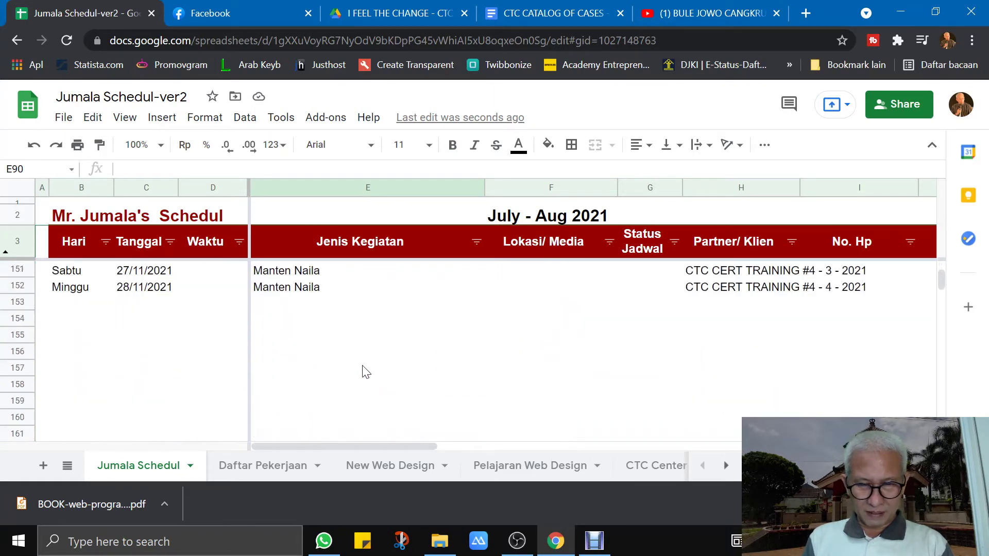
scroll(363, 371, "up", 1)
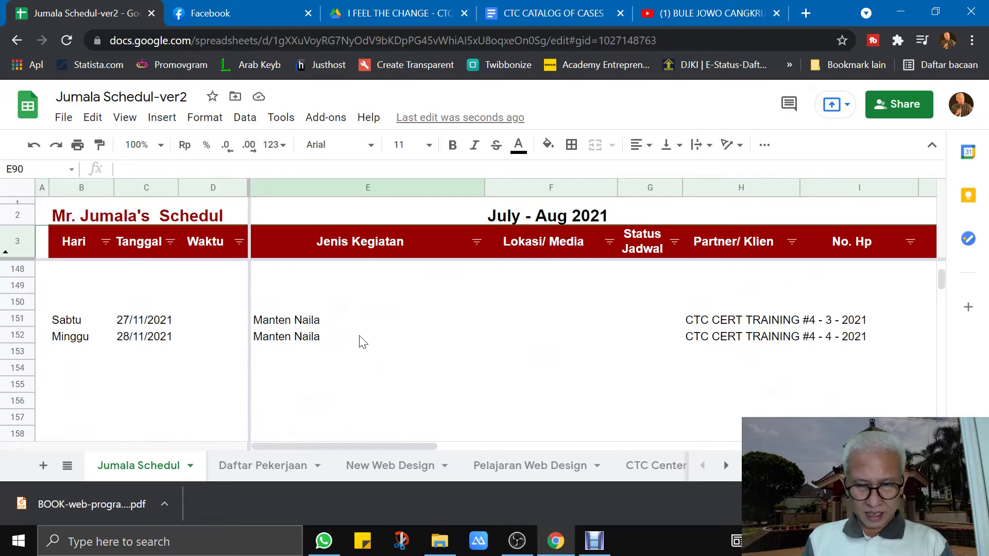
left_click(364, 343, "shift")
scroll(363, 342, "up", 4)
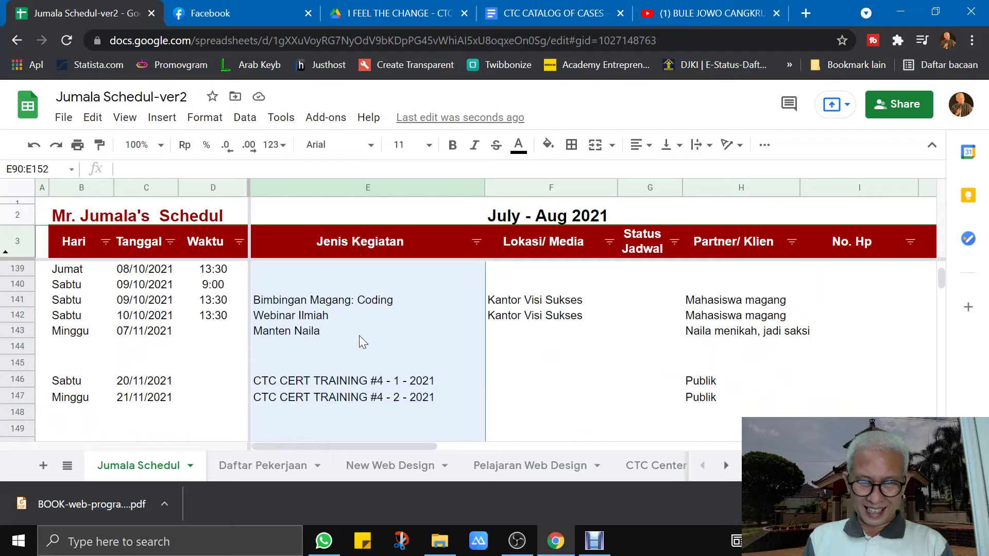
scroll(363, 342, "up", 4)
scroll(361, 341, "up", 3)
scroll(361, 341, "up", 4)
scroll(360, 341, "up", 2)
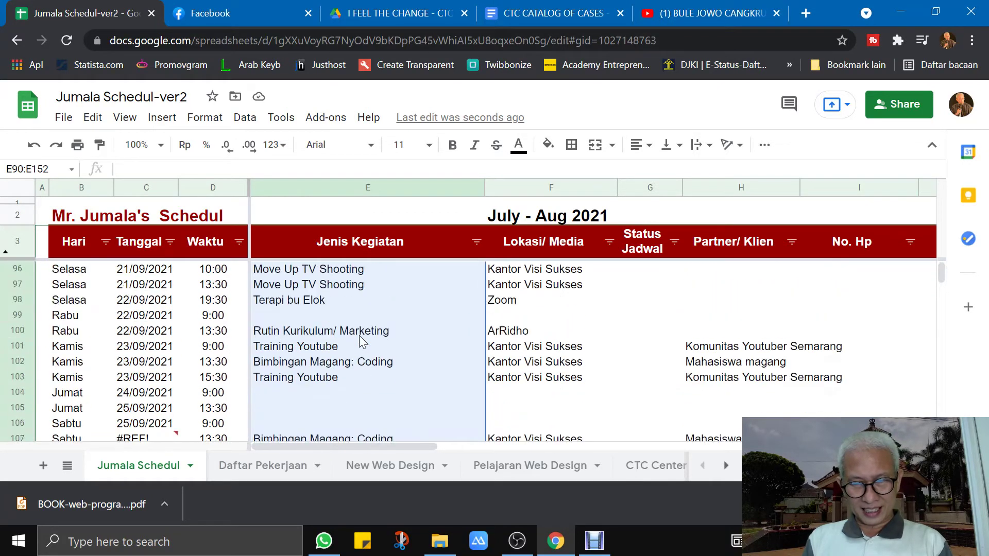
scroll(361, 341, "up", 2)
scroll(361, 341, "up", 1)
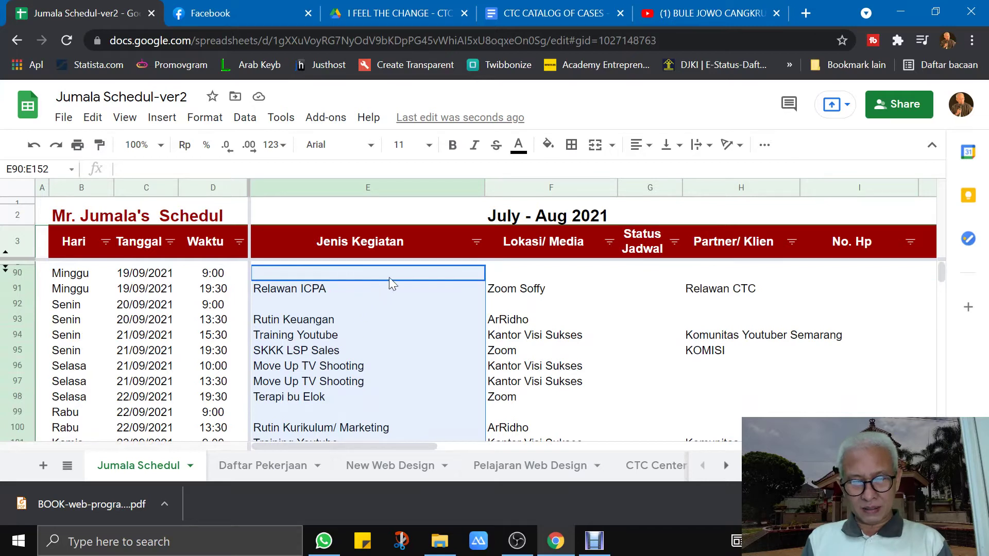
left_click(206, 118)
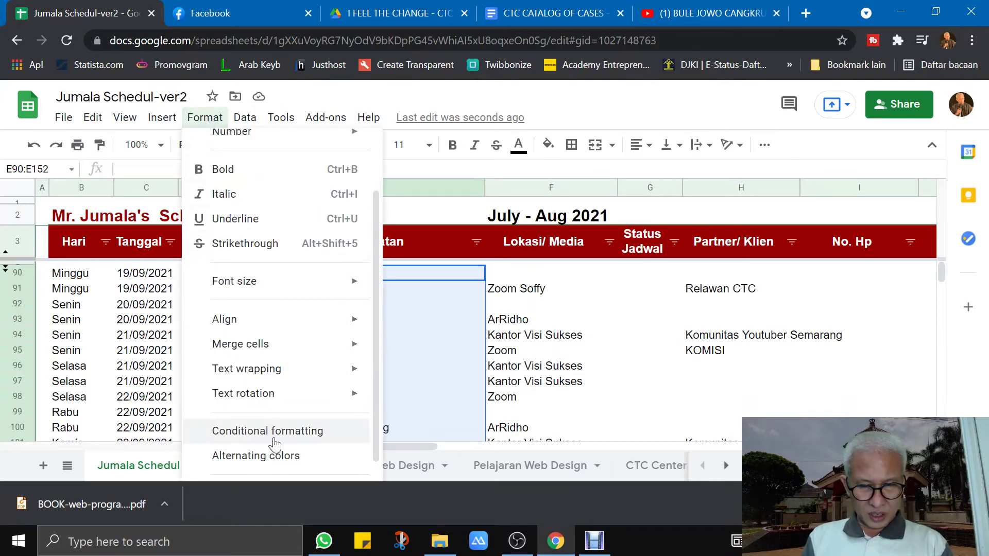
- Create a conditional formatting rule on E90:E152 with the default 'Is not empty' condition
left_click(306, 436)
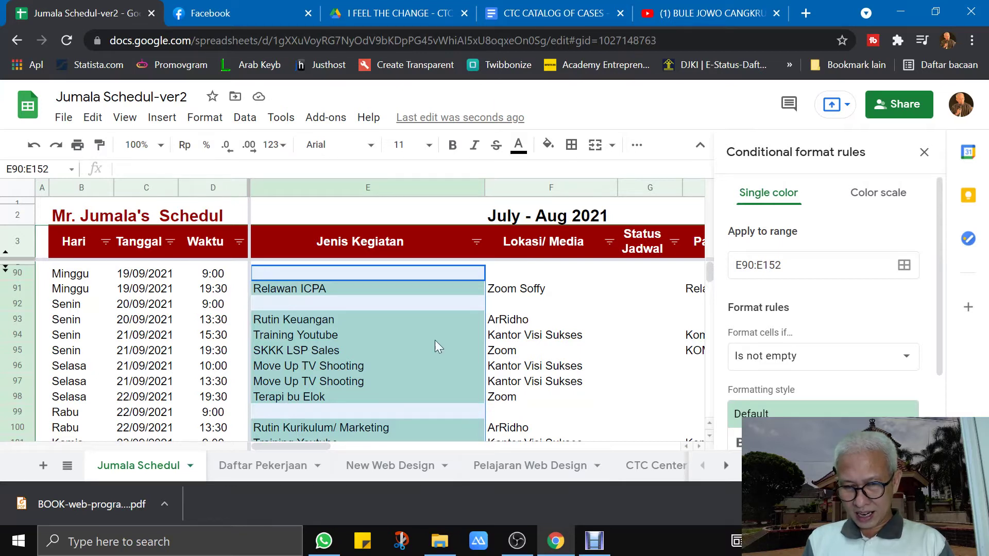
scroll(407, 384, "down", 6)
scroll(404, 384, "down", 8)
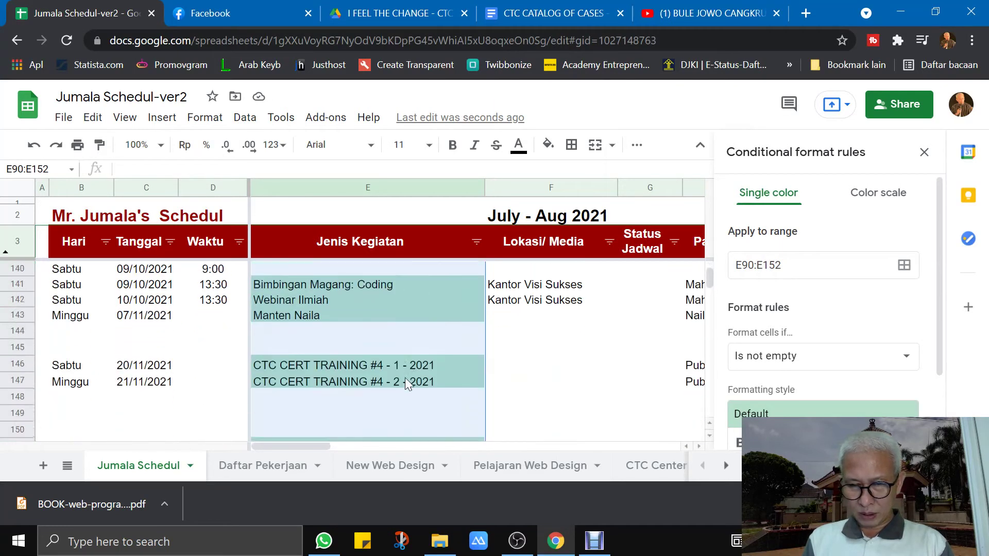
scroll(402, 384, "down", 4)
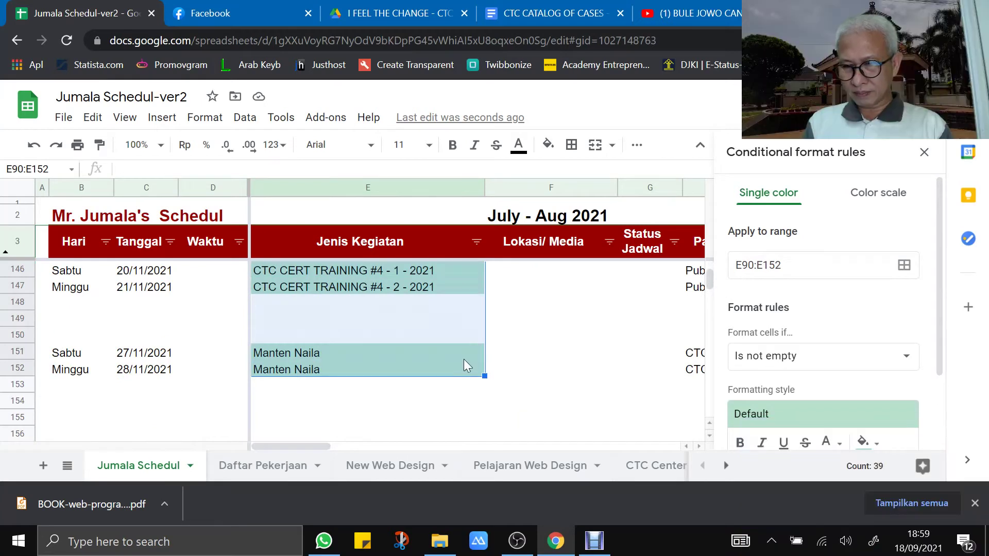
scroll(464, 360, "up", 5)
scroll(464, 360, "up", 3)
scroll(464, 359, "up", 2)
scroll(464, 360, "up", 1)
scroll(464, 360, "up", 1)
scroll(463, 360, "up", 3)
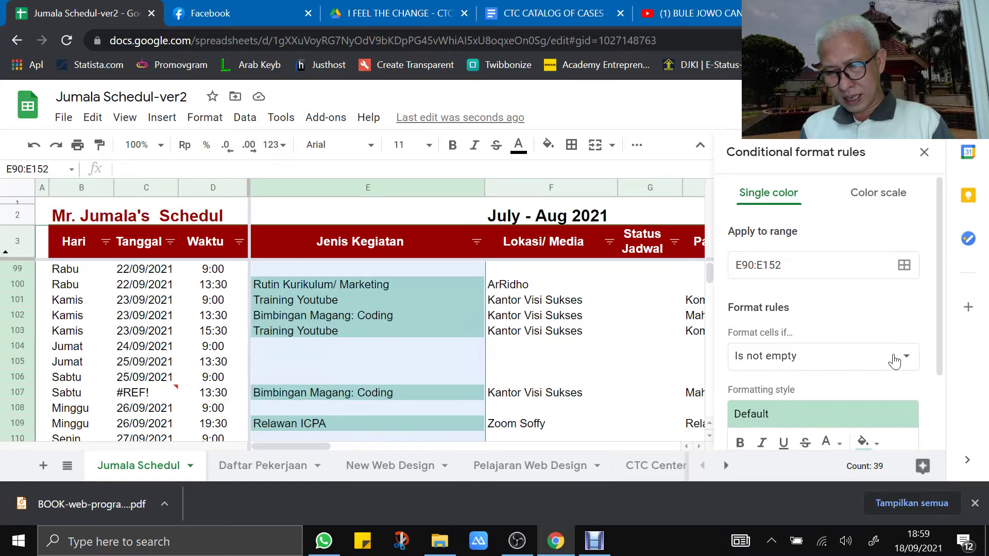
left_click(779, 420)
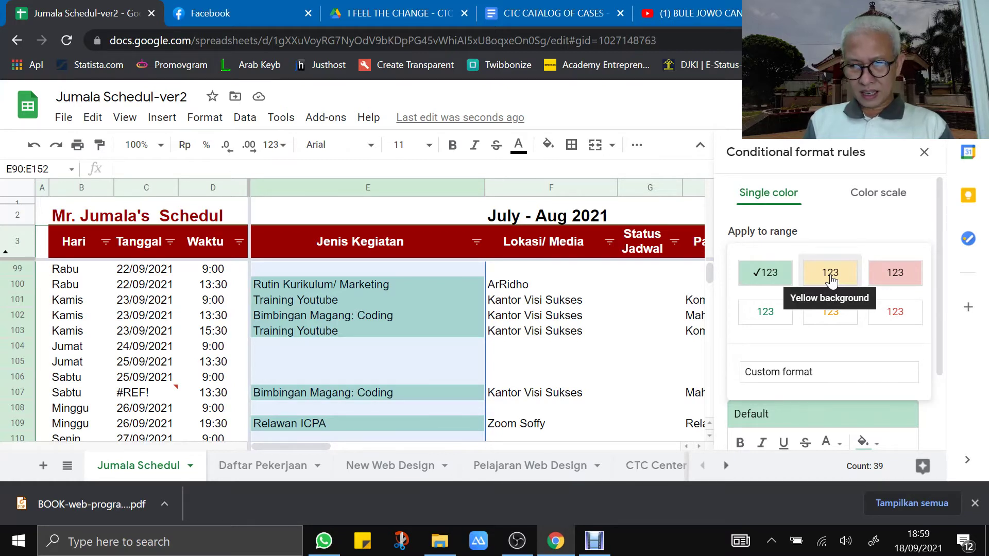
- Apply the Yellow background preset style to the E90:E152 rule
left_click(830, 272)
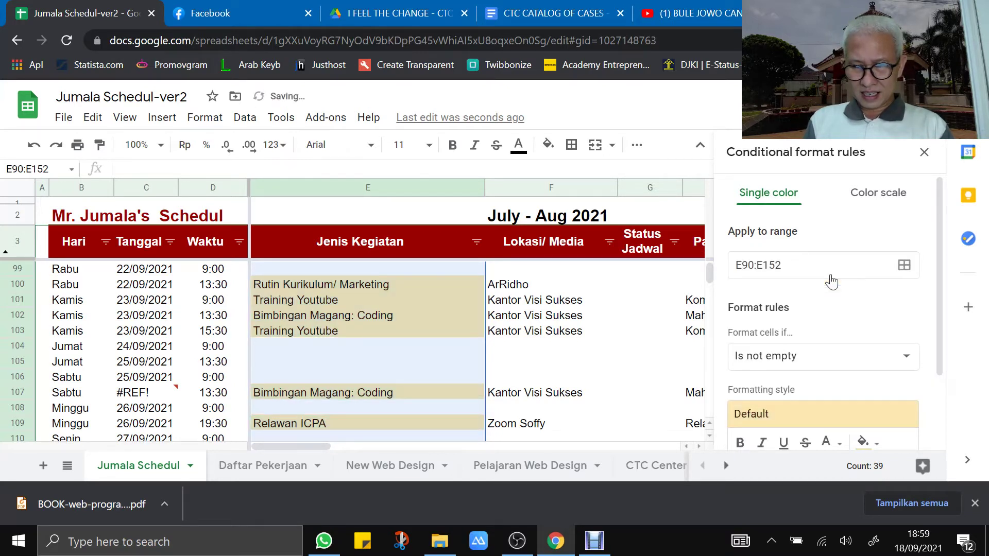
scroll(390, 375, "up", 3)
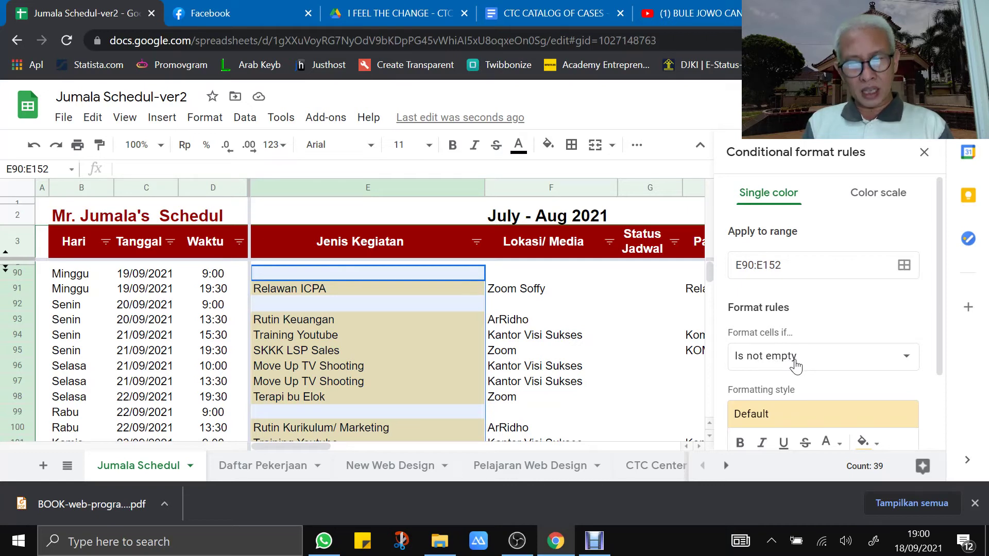
left_click(848, 364)
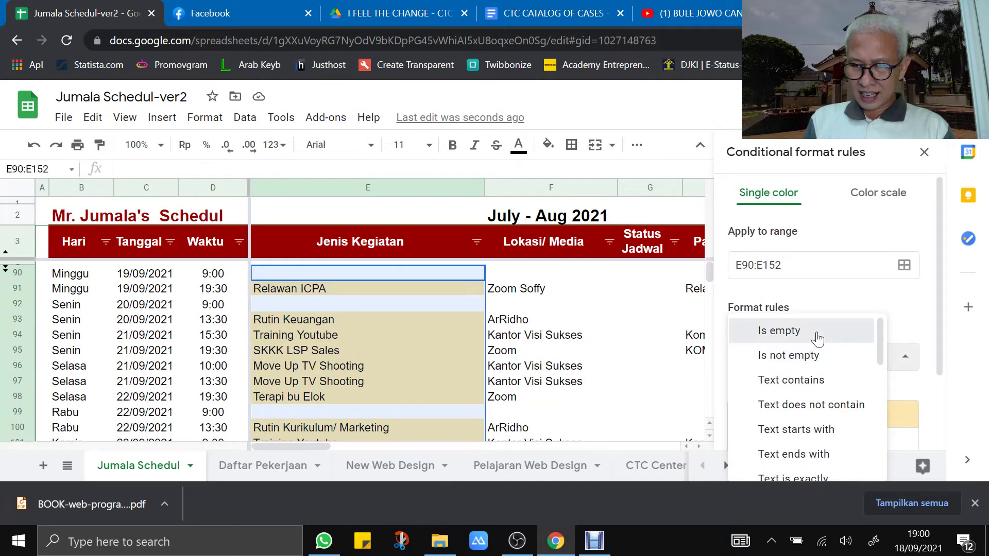
left_click(818, 335)
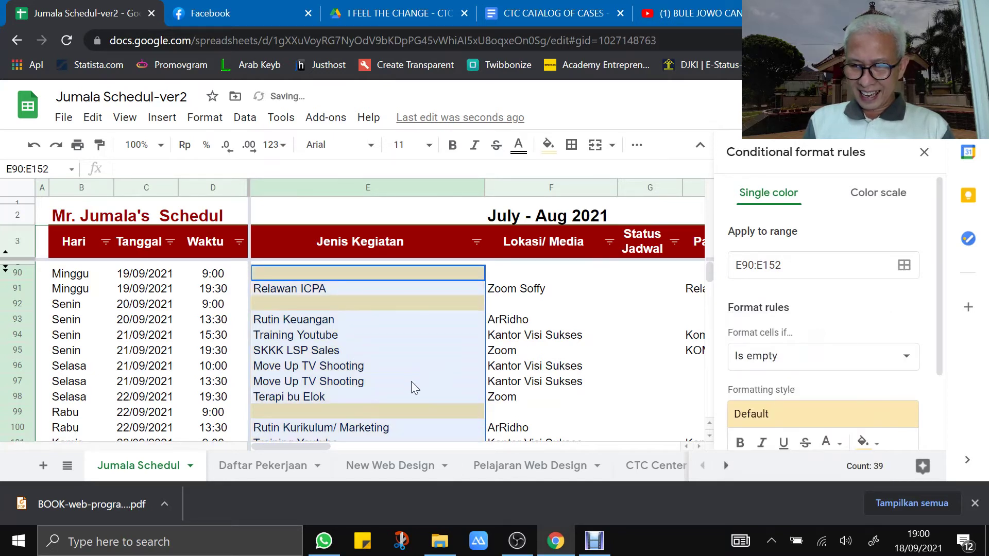
scroll(412, 382, "down", 2)
scroll(411, 382, "down", 3)
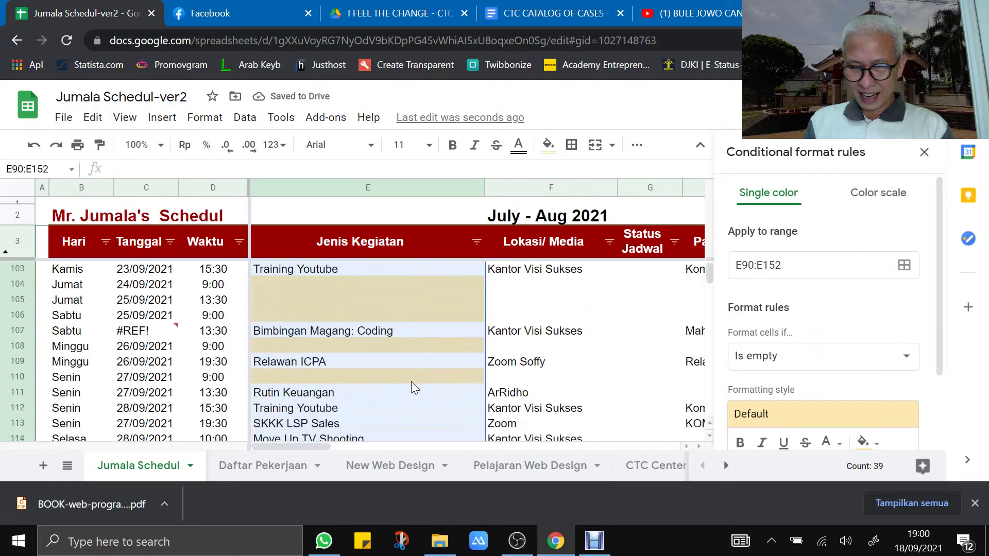
scroll(412, 381, "down", 2)
scroll(411, 385, "down", 3)
scroll(412, 385, "down", 4)
scroll(412, 384, "down", 3)
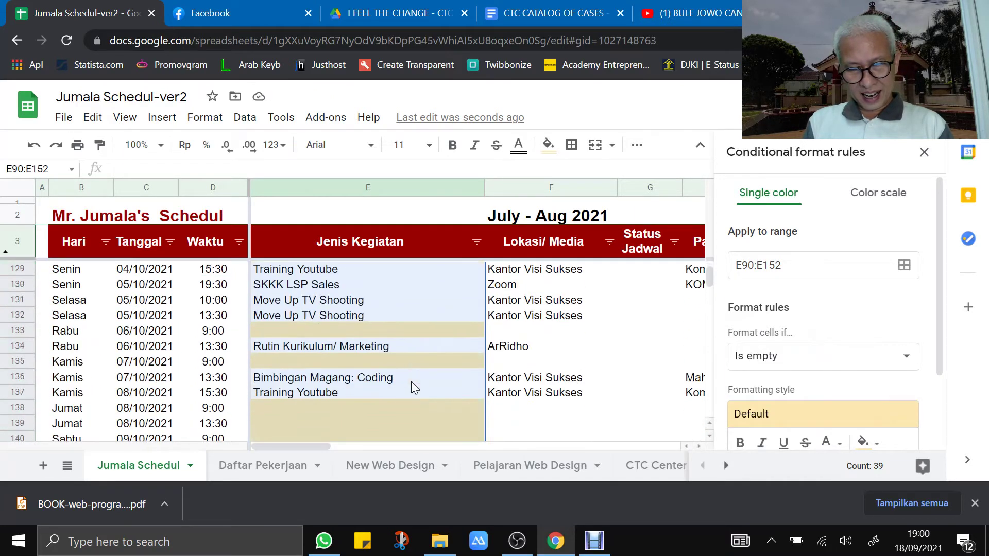
scroll(411, 385, "down", 4)
scroll(412, 386, "down", 3)
scroll(412, 386, "down", 2)
scroll(412, 387, "up", 5)
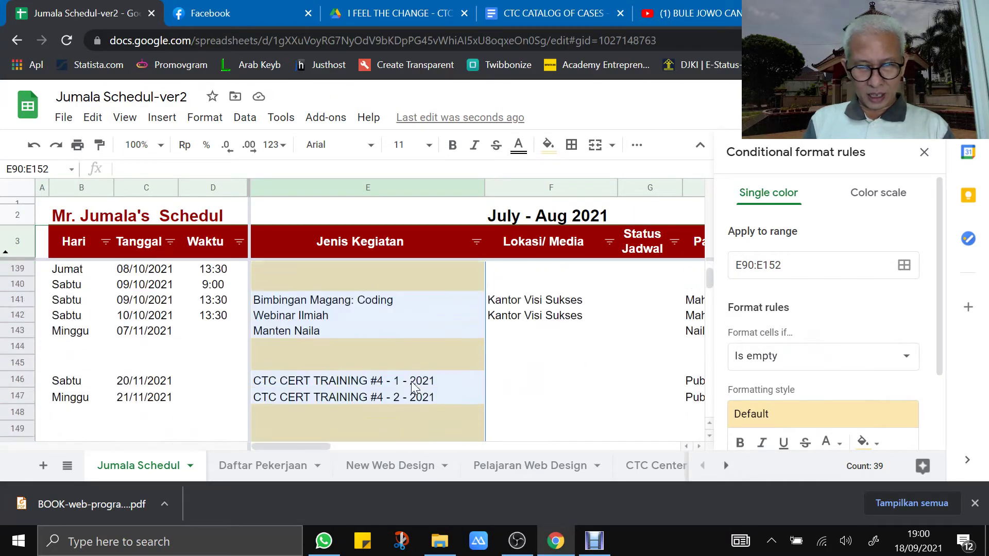
scroll(412, 387, "up", 3)
scroll(411, 381, "up", 2)
scroll(411, 381, "up", 4)
scroll(411, 381, "up", 1)
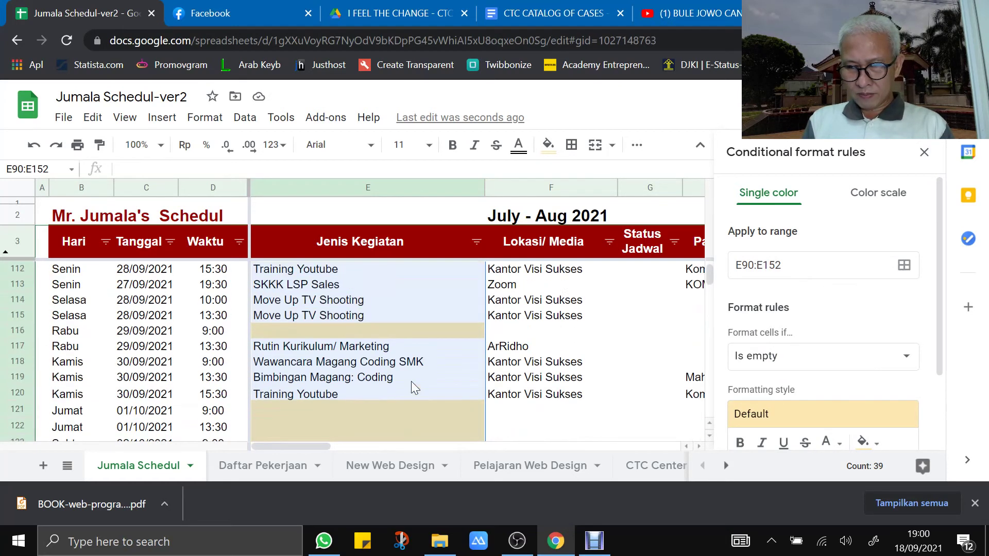
scroll(411, 381, "up", 3)
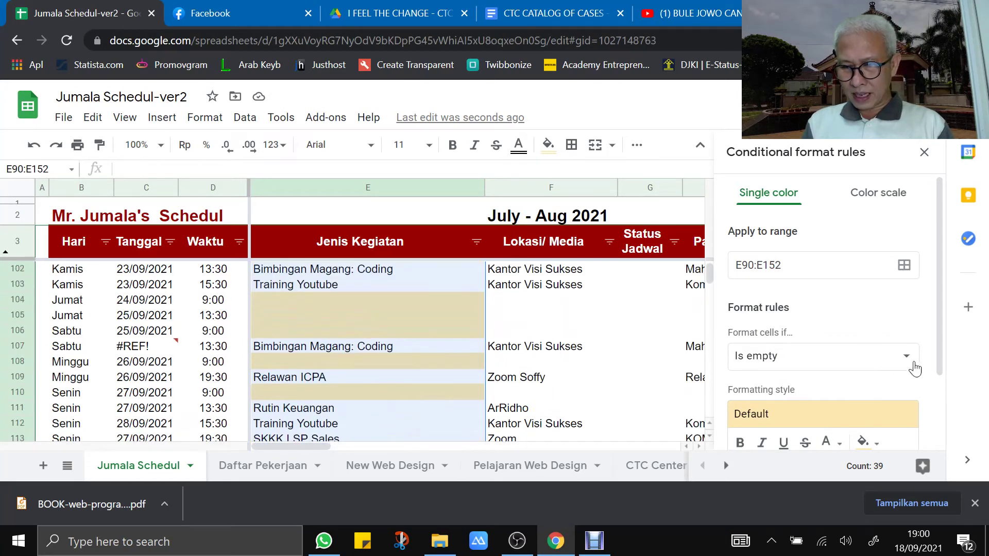
left_click(908, 359)
scroll(867, 404, "down", 1)
scroll(859, 404, "down", 3)
scroll(859, 404, "down", 2)
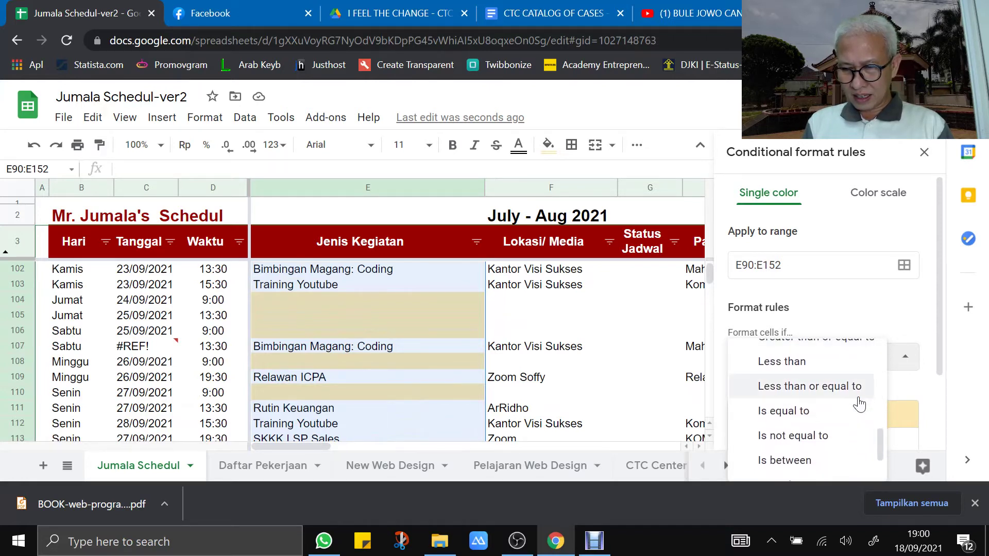
scroll(859, 404, "down", 2)
scroll(859, 404, "up", 2)
scroll(859, 404, "up", 4)
scroll(859, 404, "up", 2)
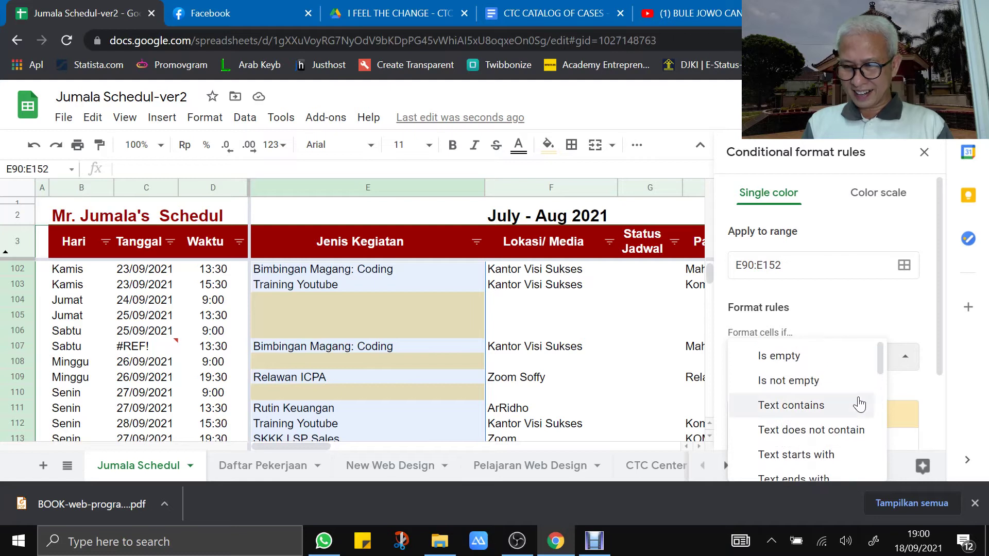
left_click(898, 324)
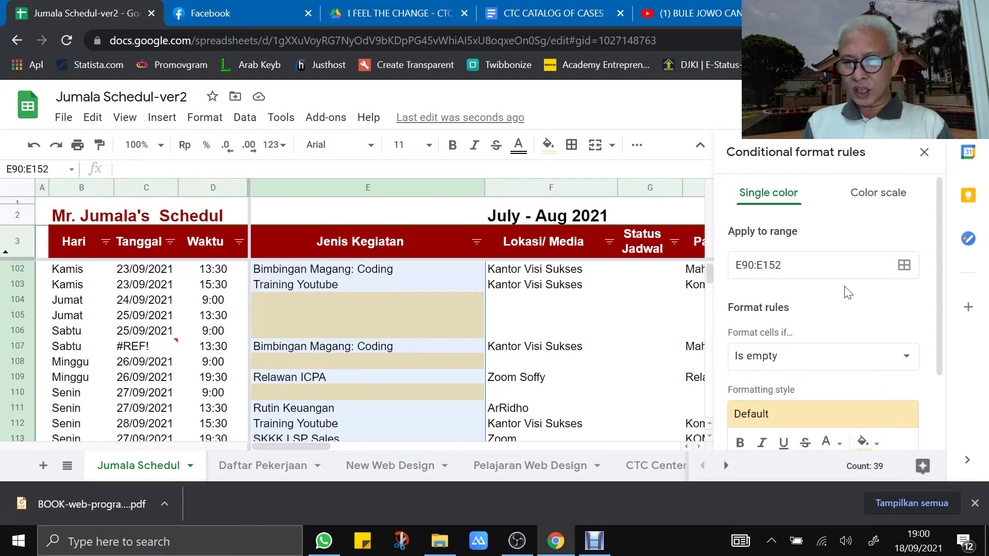
scroll(885, 290, "down", 2)
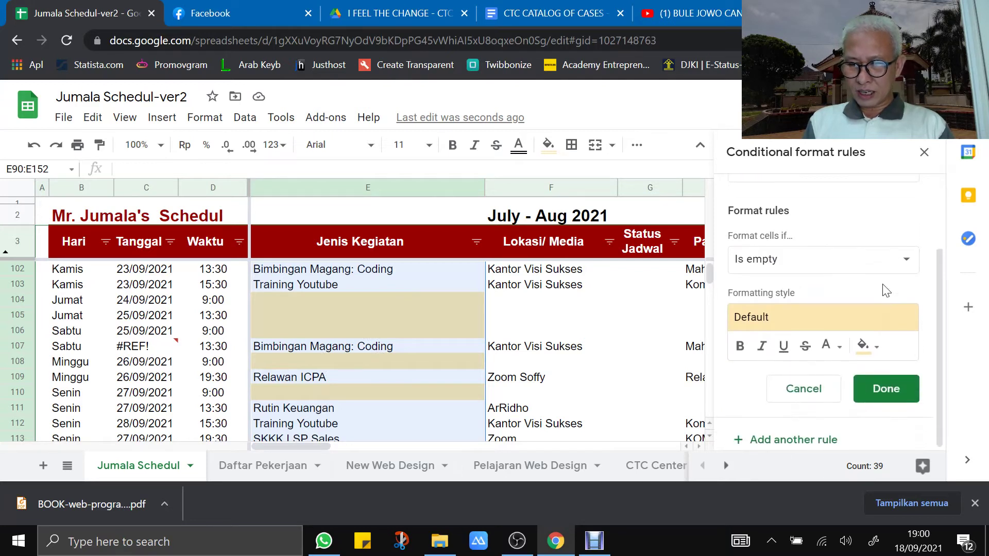
left_click(881, 392)
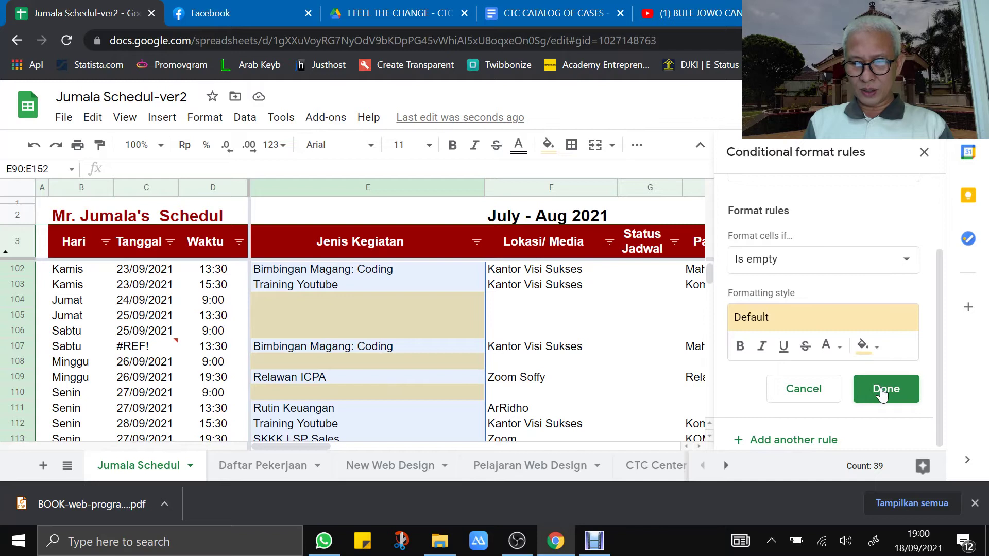
left_click(882, 392)
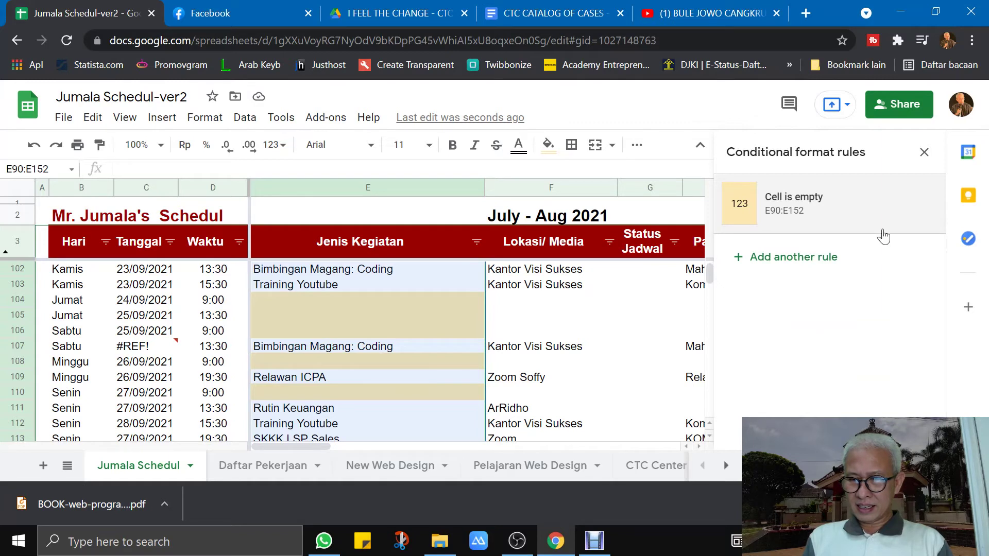
- Save the 'Cell is empty' rule for E90:E152 and close the rules sidebar
left_click(924, 153)
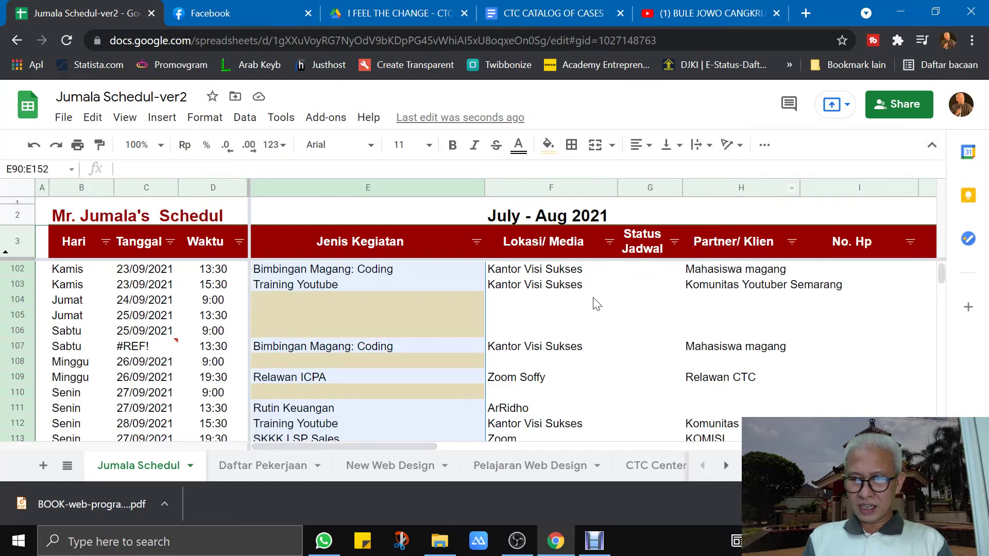
- Deselect the range and check that blank activity cells like E90, E92, E99 are shaded
left_click(597, 302)
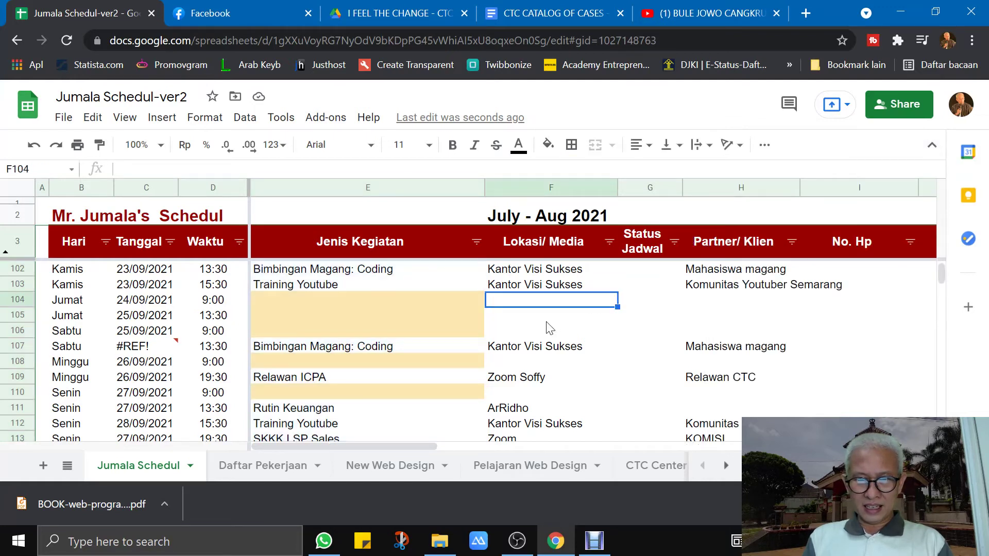
scroll(550, 328, "up", 1)
scroll(550, 327, "up", 2)
scroll(548, 326, "up", 1)
scroll(548, 326, "up", 1)
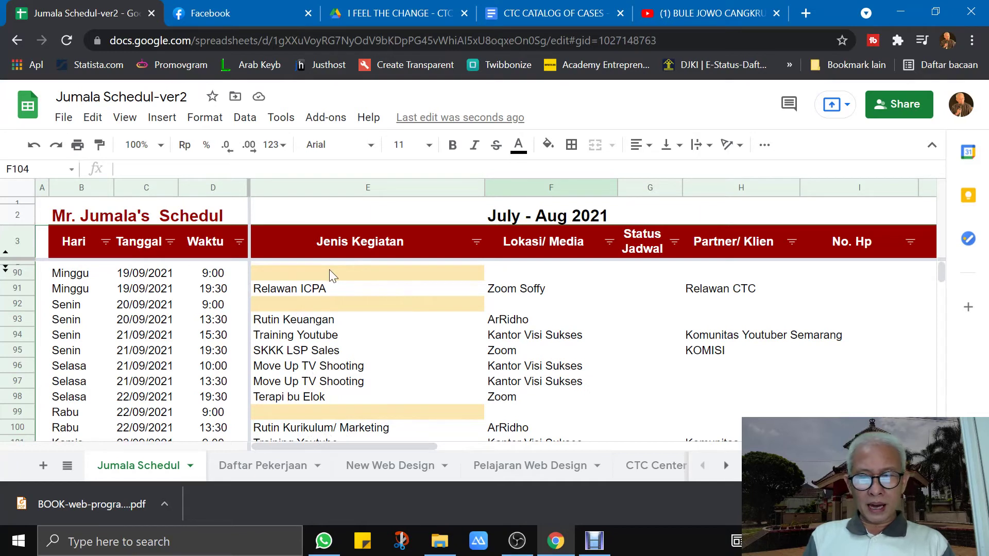
scroll(380, 333, "down", 1)
scroll(380, 332, "down", 2)
scroll(380, 333, "down", 2)
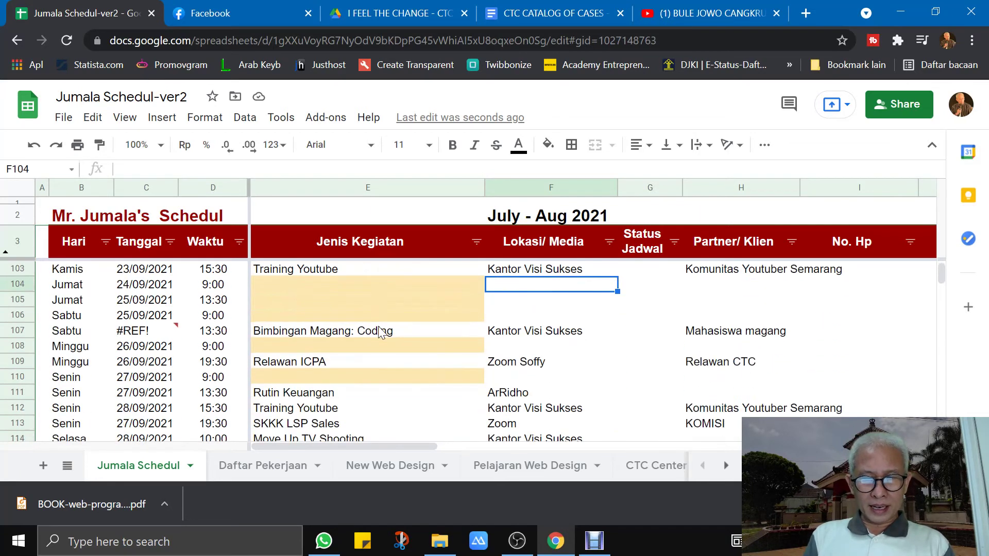
scroll(380, 332, "down", 2)
scroll(380, 332, "down", 1)
scroll(380, 332, "down", 1)
scroll(380, 332, "up", 1)
scroll(380, 332, "up", 4)
scroll(380, 332, "up", 5)
scroll(380, 332, "up", 1)
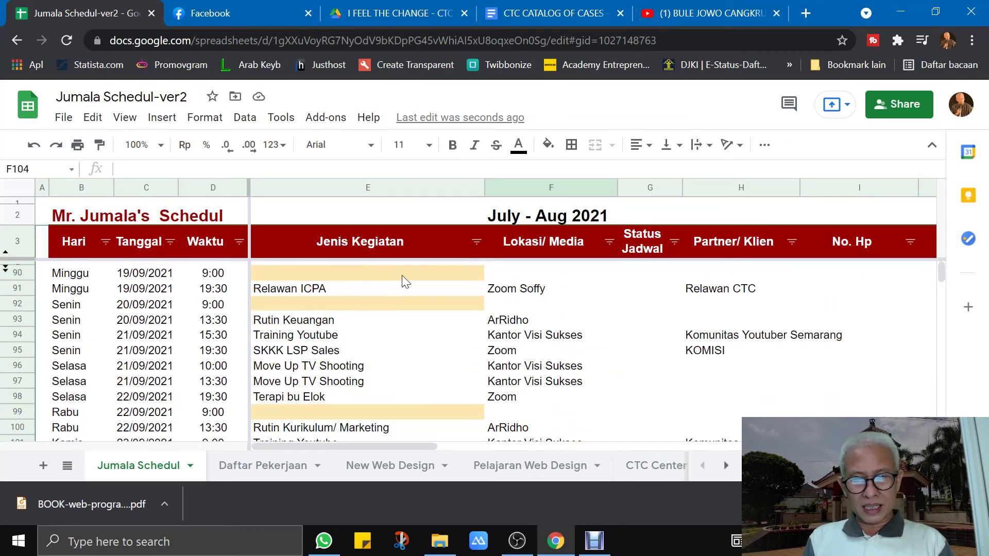
scroll(388, 360, "down", 1)
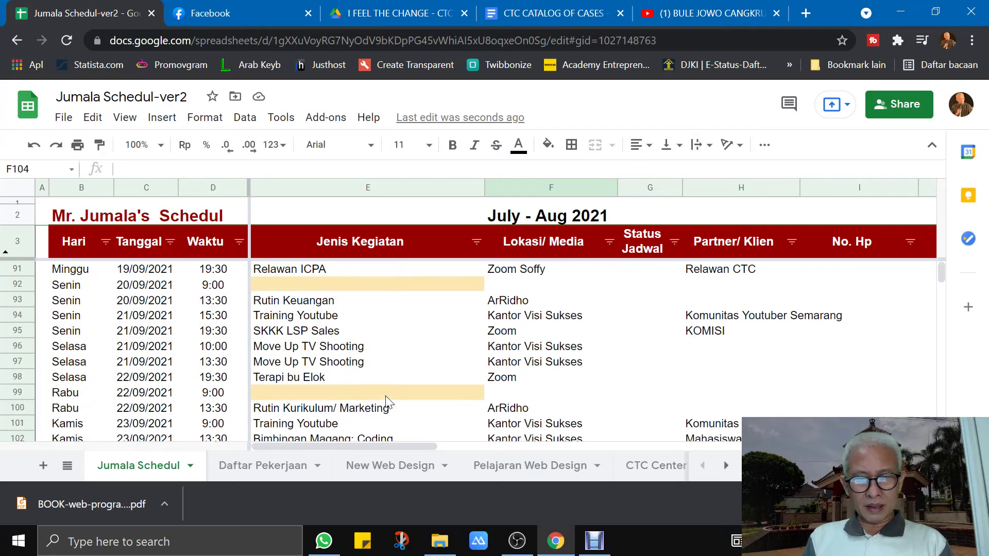
scroll(386, 399, "down", 2)
scroll(386, 399, "down", 2)
scroll(386, 399, "down", 1)
scroll(386, 399, "down", 2)
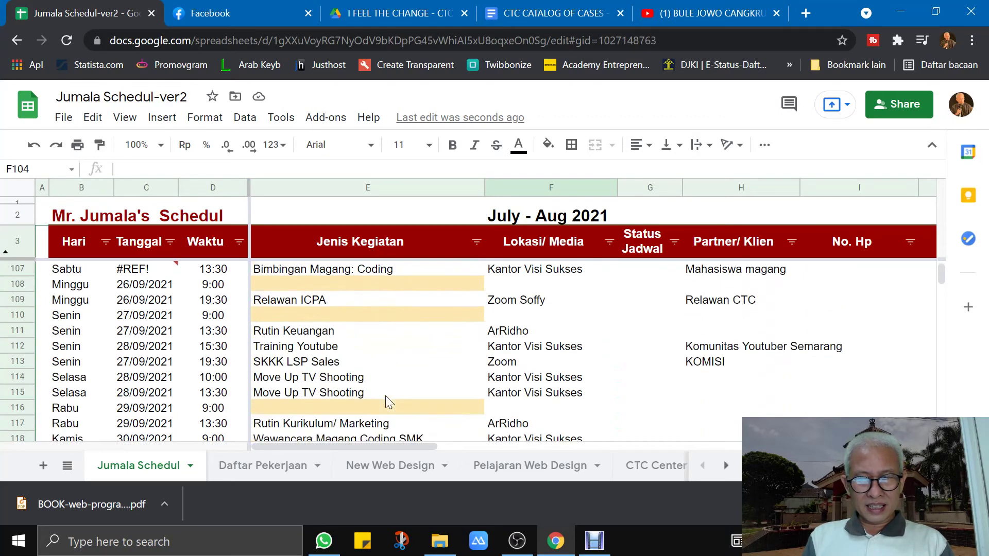
scroll(387, 399, "down", 2)
scroll(387, 399, "down", 1)
scroll(386, 399, "down", 2)
scroll(388, 402, "down", 3)
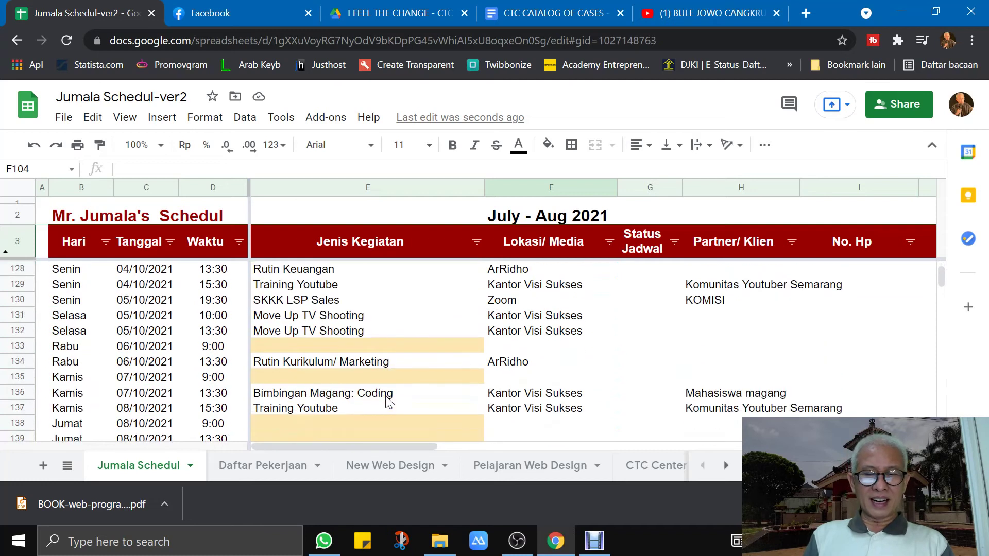
scroll(388, 402, "up", 1)
scroll(388, 401, "up", 7)
scroll(387, 397, "up", 5)
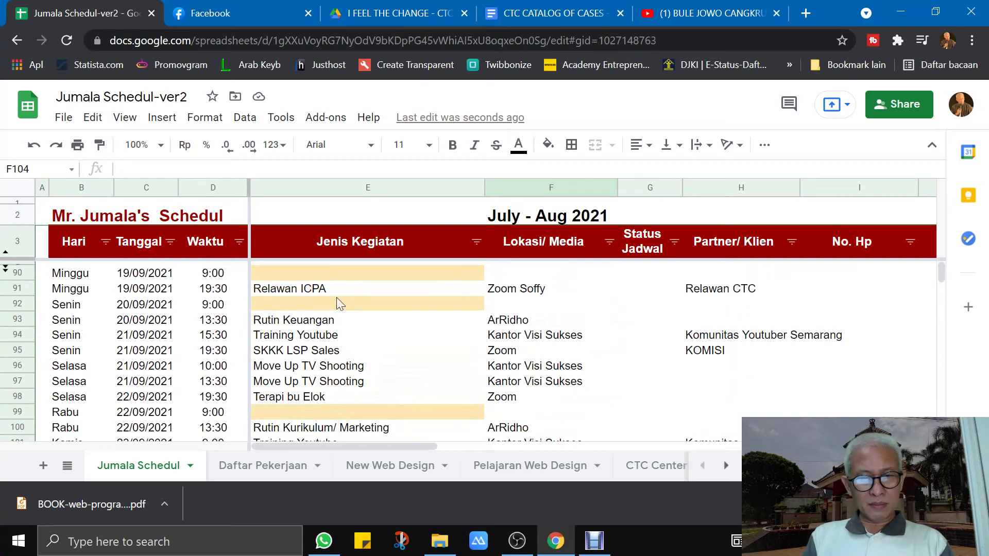
- Enter 'Meeting di Yogya' as the activity in cell E92
left_click(372, 307)
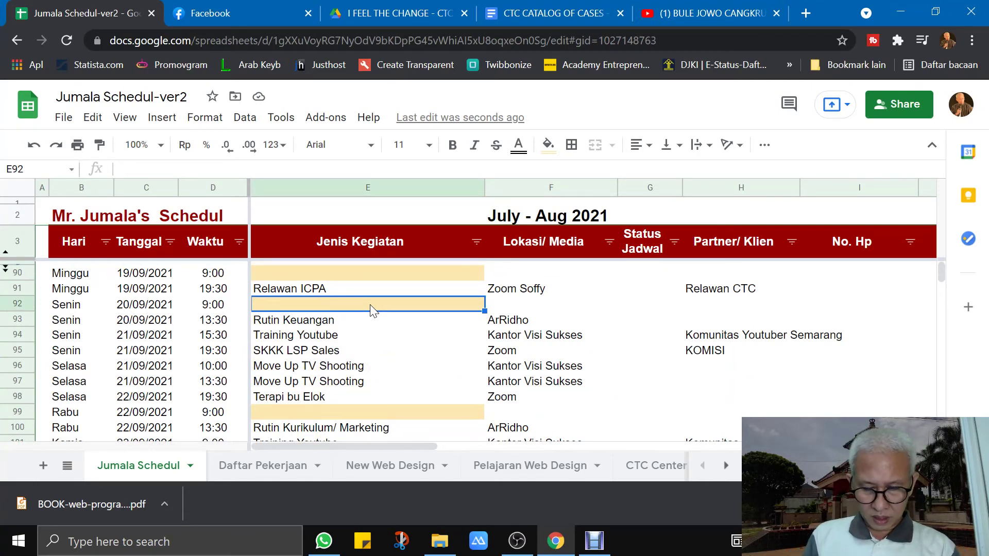
type("Meetin")
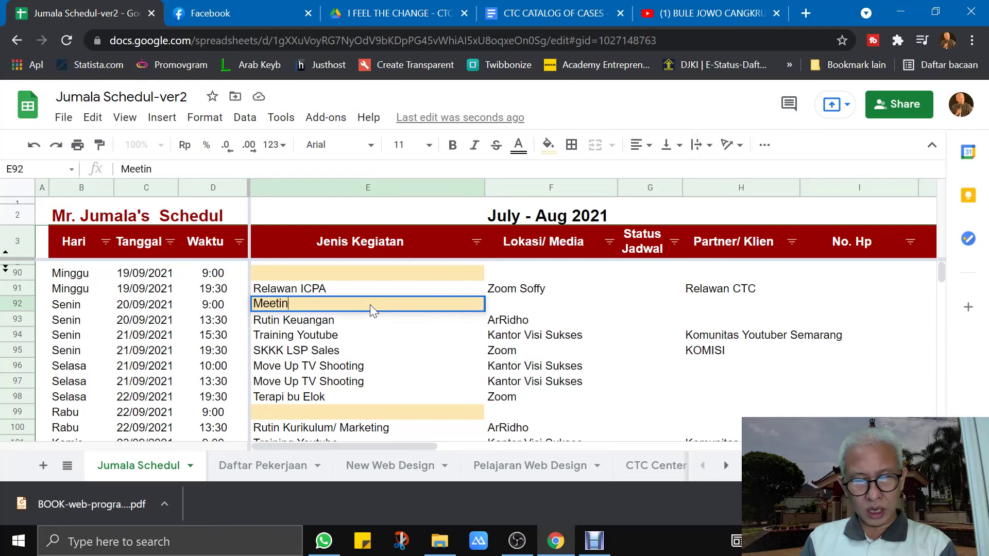
type("g di Yogya")
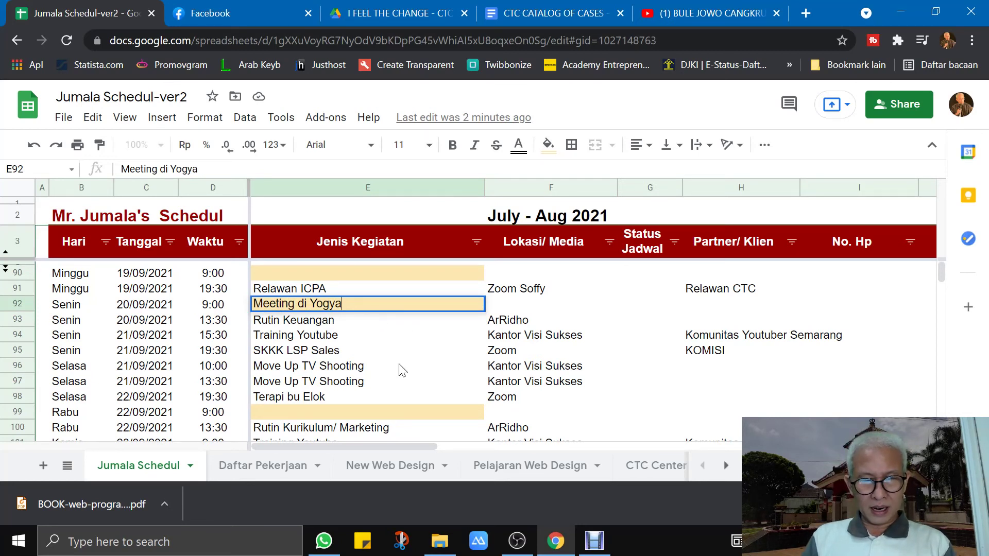
key("Return")
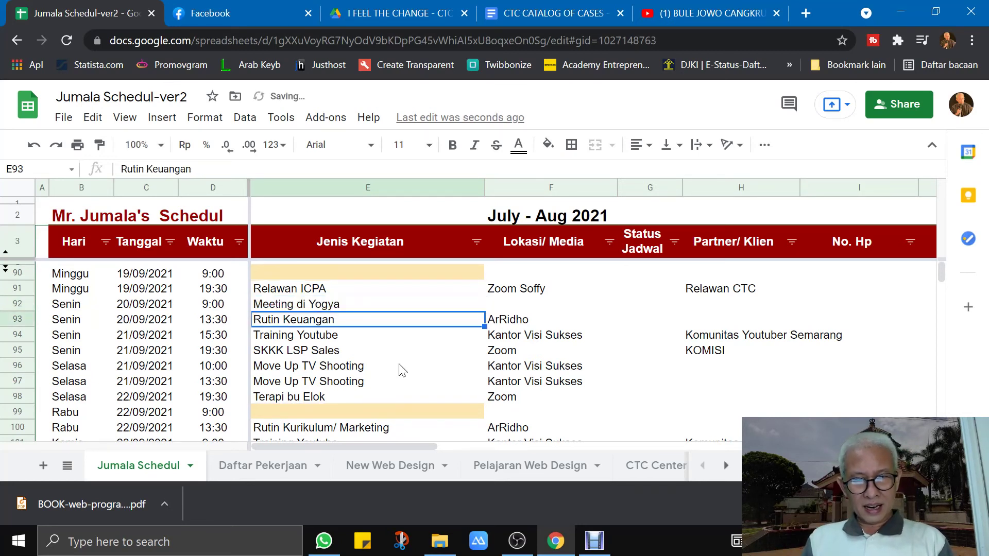
scroll(400, 365, "down", 1)
scroll(400, 365, "down", 1)
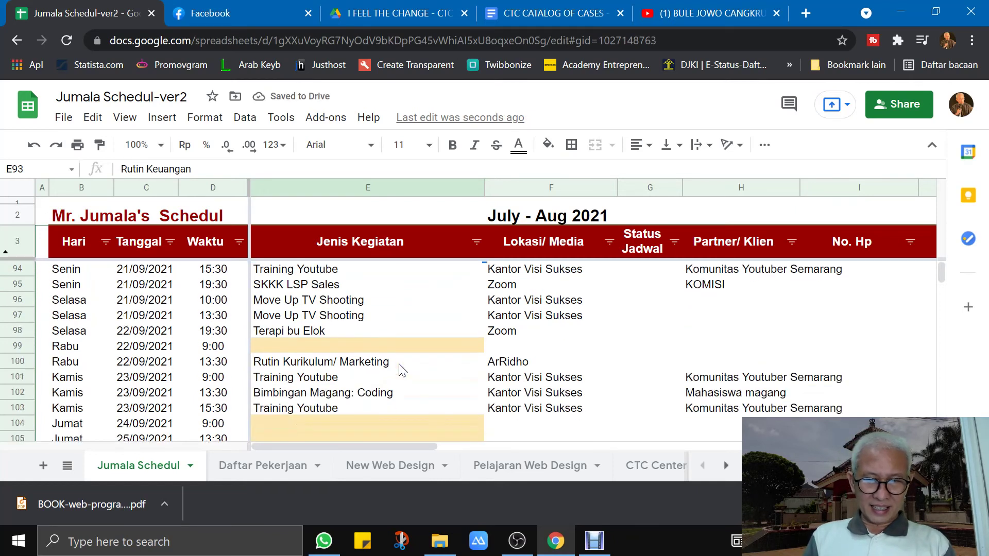
scroll(400, 364, "down", 1)
scroll(399, 364, "down", 1)
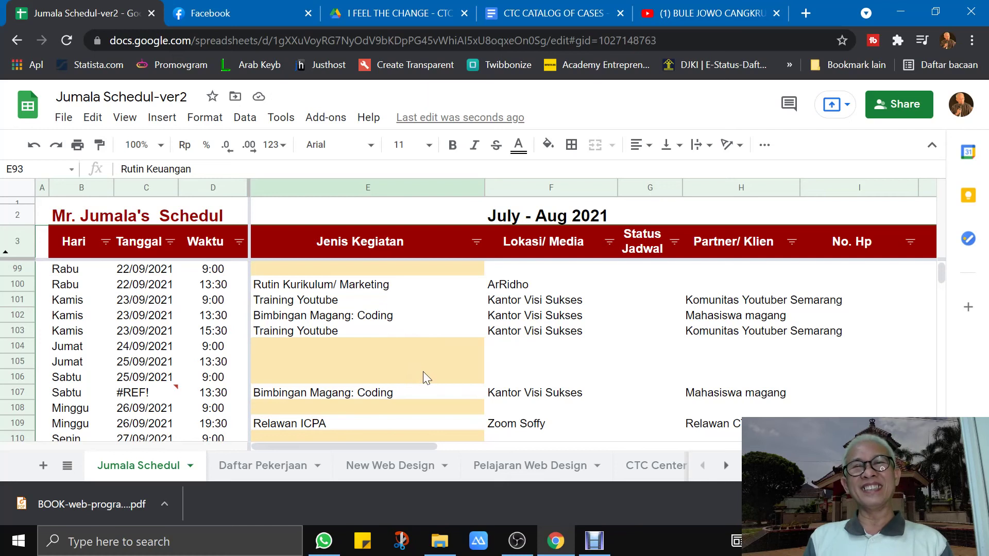
scroll(424, 373, "up", 4)
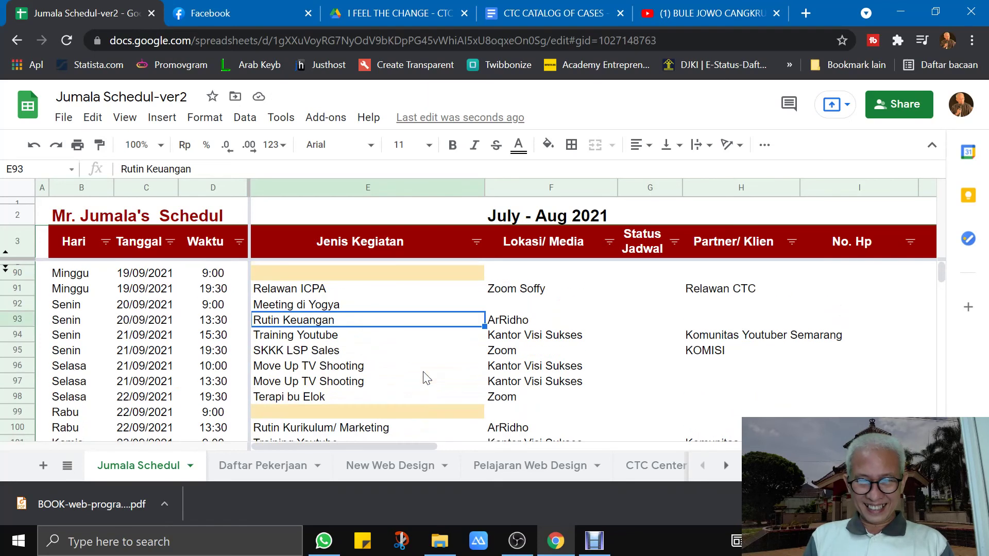